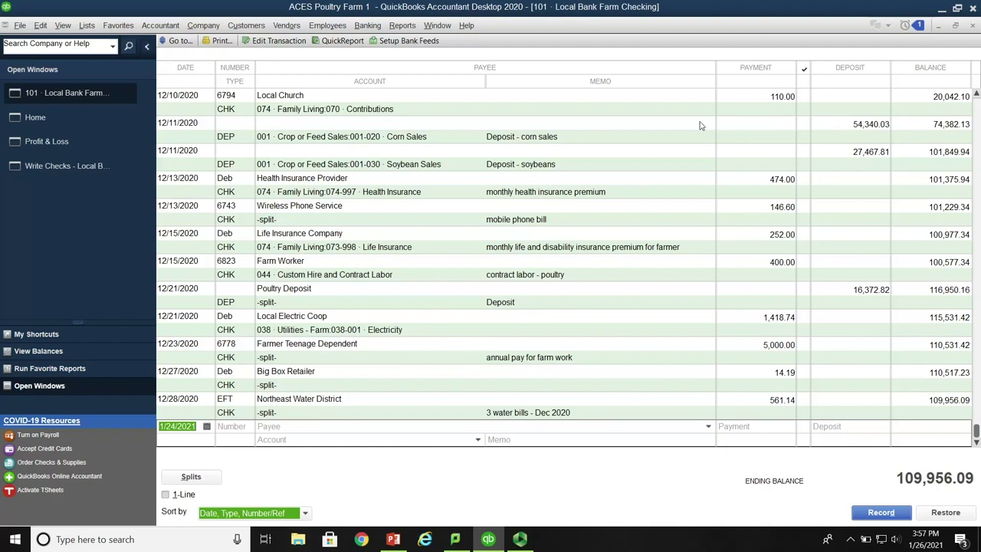
Close the checking account register and start a new check with number 2145.
{"action": "left_click", "coordinate": [972, 25]}
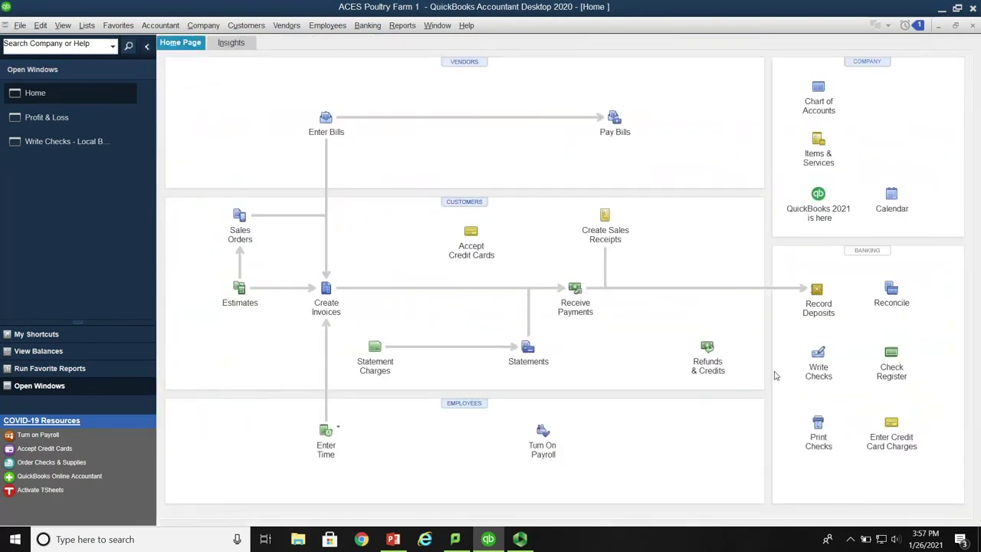
{"action": "left_click", "coordinate": [818, 360]}
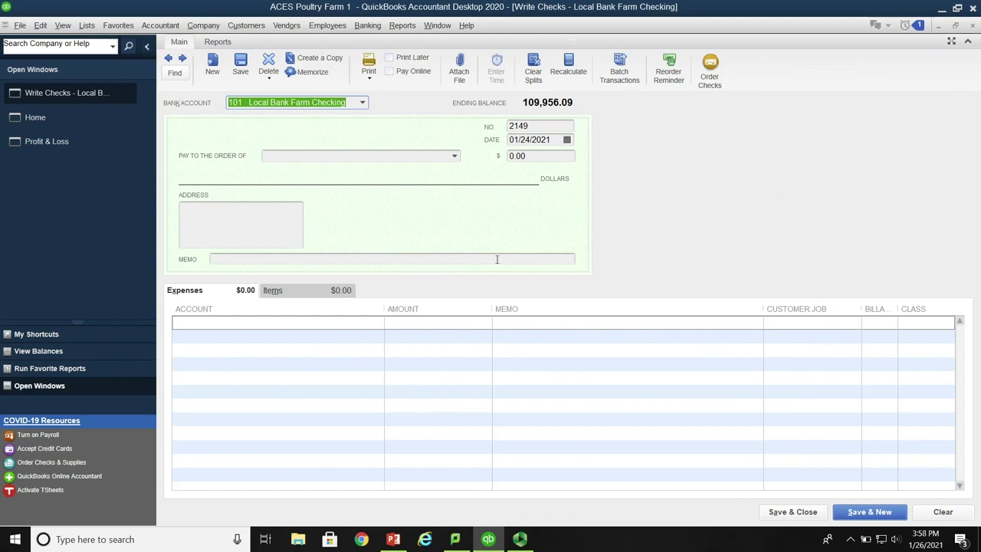
{"action": "left_click", "coordinate": [328, 156]}
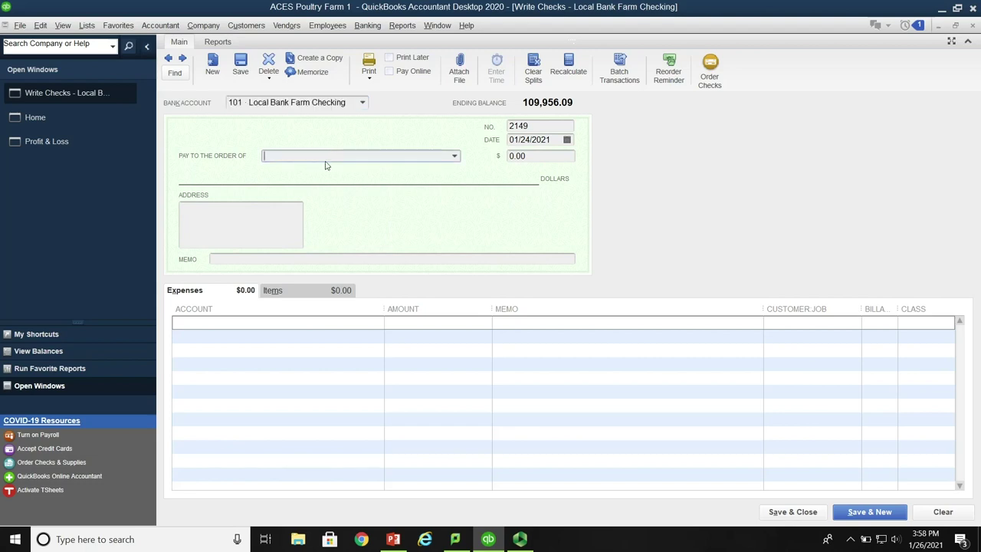
{"action": "left_click", "coordinate": [542, 127]}
{"action": "key", "text": "BackSpace"}
{"action": "type", "text": "5"}
Make the check payable to the vendor Local Farm Co-op.
{"action": "left_click", "coordinate": [291, 152]}
{"action": "type", "text": "Life Insurance Company"}
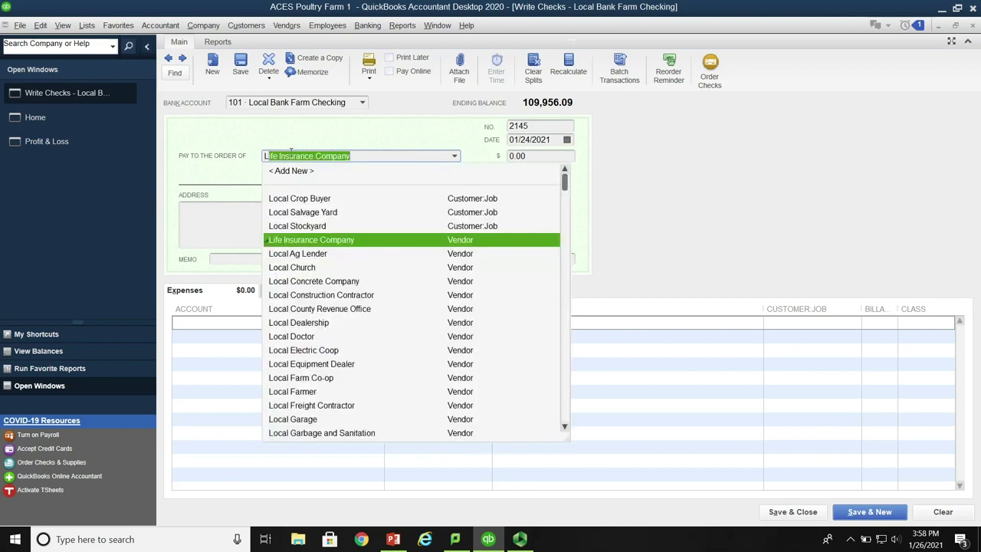
{"action": "key", "text": "Down"}
{"action": "key", "text": "Down"}
{"action": "key", "text": "Down"}
{"action": "key", "text": "Down"}
{"action": "key", "text": "Down"}
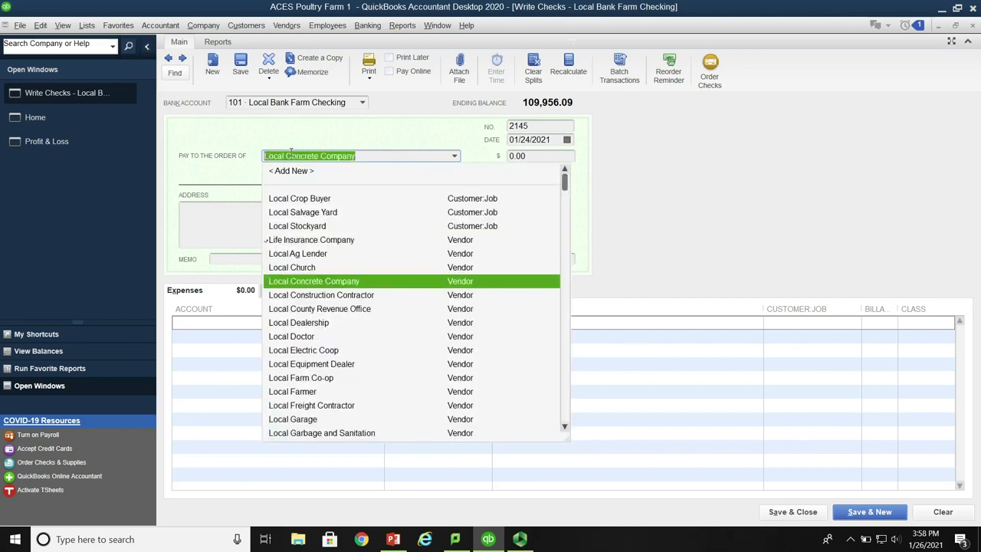
{"action": "key", "text": "Down"}
{"action": "key", "text": "Down"}
{"action": "key", "text": "Down"}
{"action": "key", "text": "Down"}
{"action": "key", "text": "Down"}
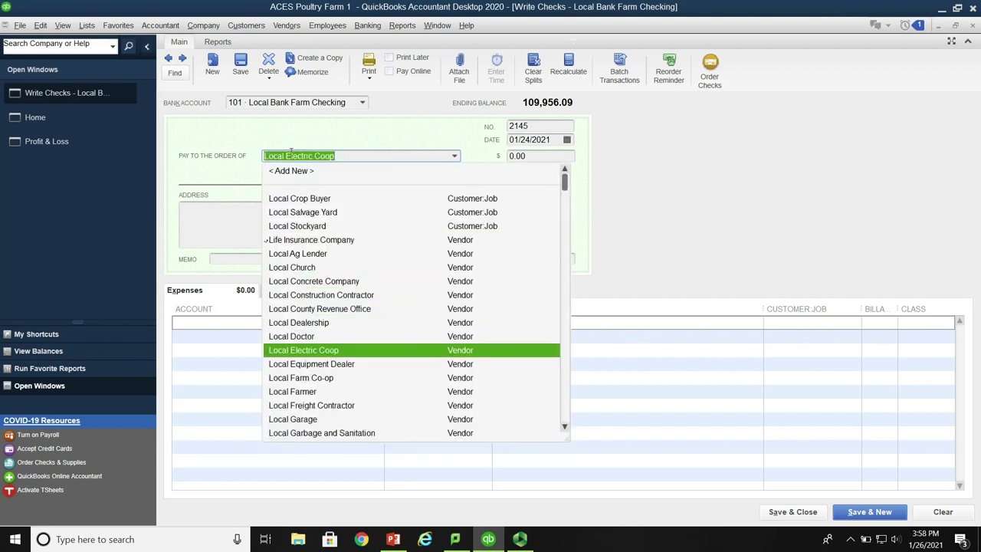
{"action": "key", "text": "Tab"}
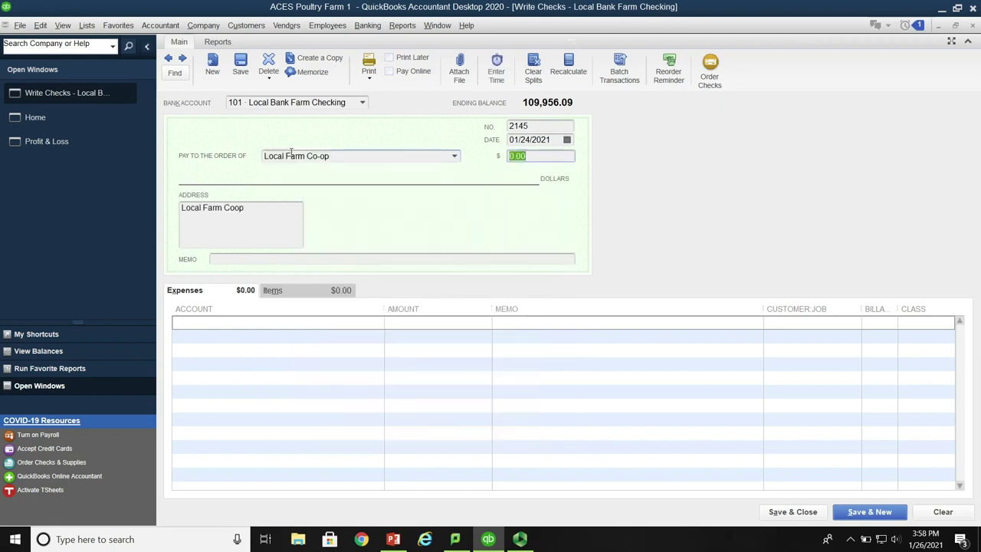
Set the check amount to 3,500.00 and enter the check memo "invoice number xxxx".
{"action": "type", "text": "3500.00"}
{"action": "key", "text": "Tab"}
{"action": "left_click", "coordinate": [227, 259]}
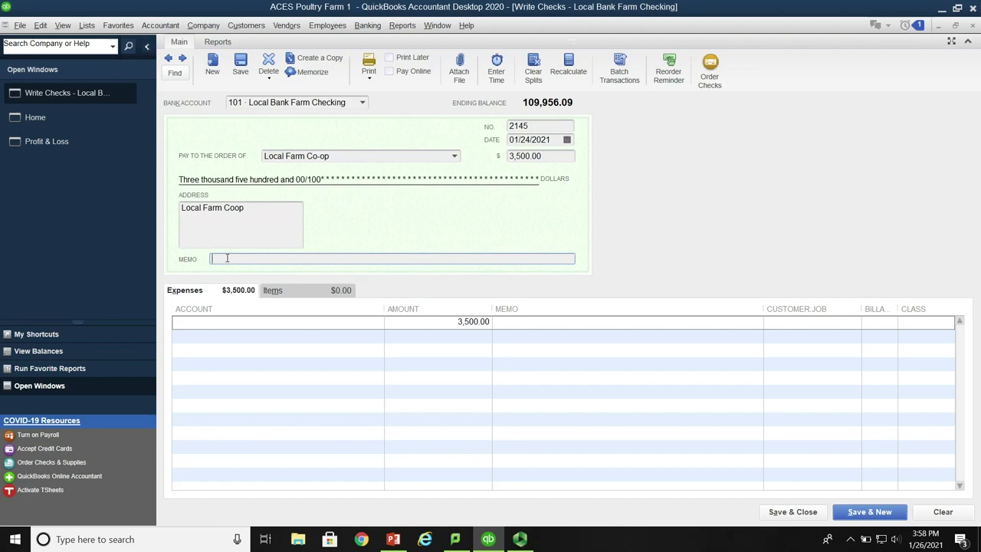
{"action": "type", "text": "invoice number xxxx"}
Add an expense line for 035 · Fertilizers and Lime: 2,142.55, memo "86 bags of 50# 16-6-16 fertilizer", class Row Crop.
{"action": "left_click", "coordinate": [225, 324]}
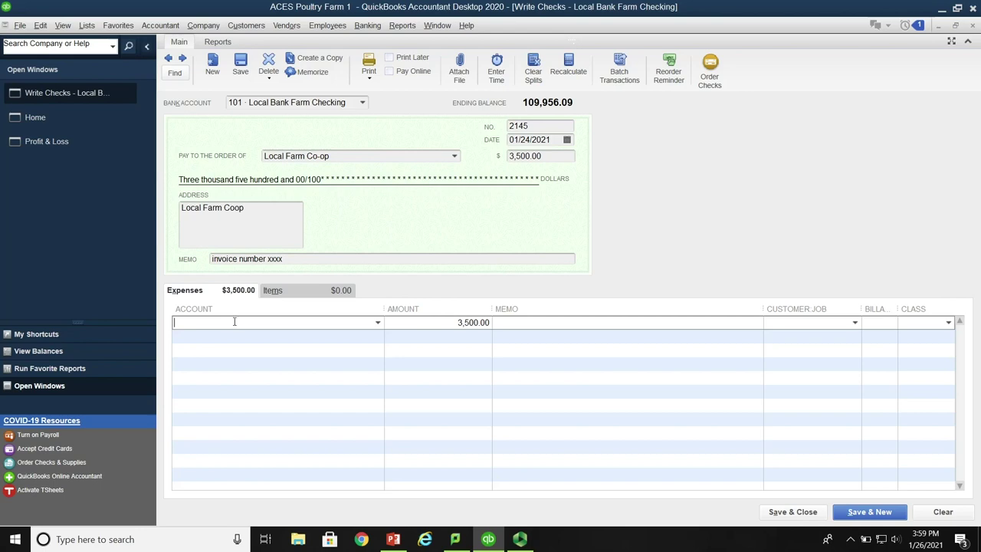
{"action": "type", "text": "Fertilizers and Lime"}
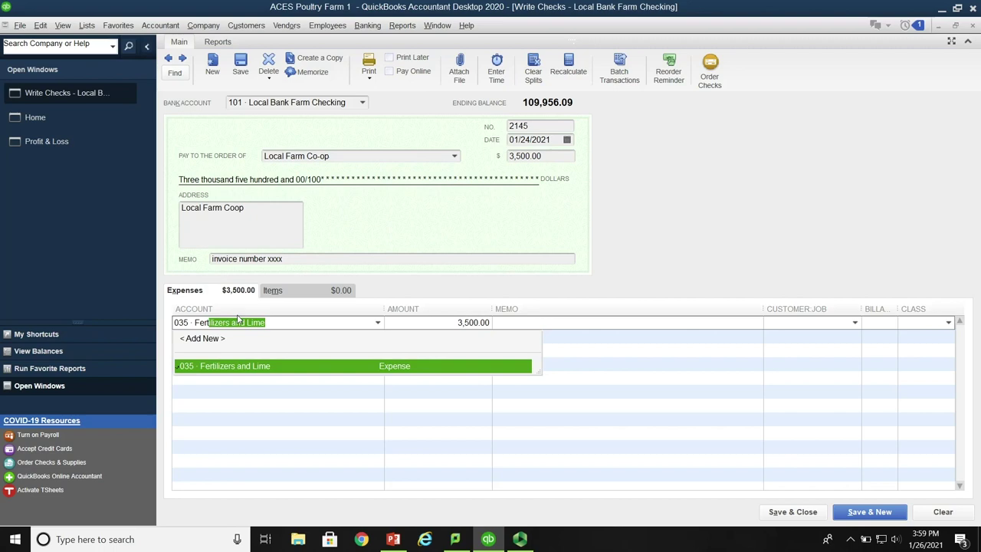
{"action": "key", "text": "Tab"}
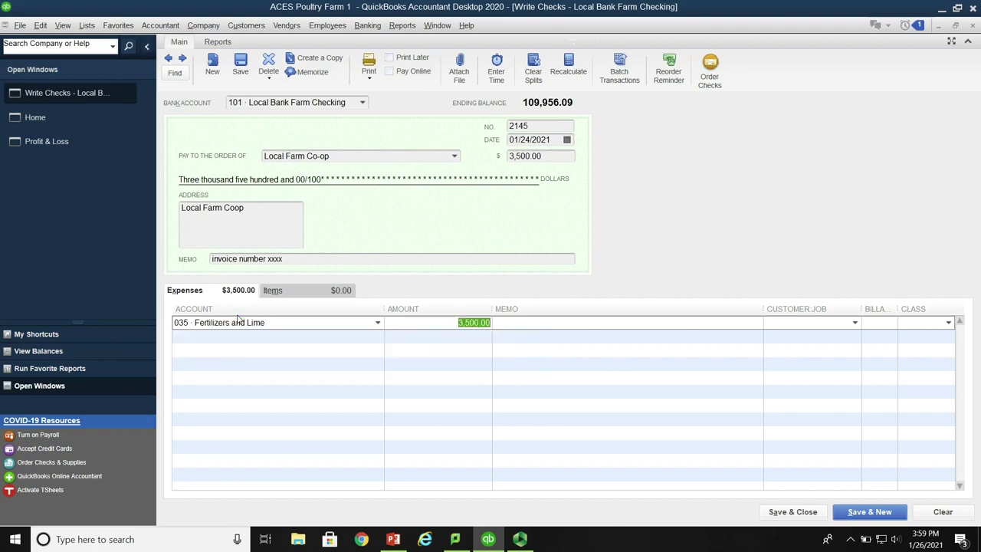
{"action": "type", "text": "2142.55"}
{"action": "key", "text": "Tab"}
{"action": "type", "text": "8"}
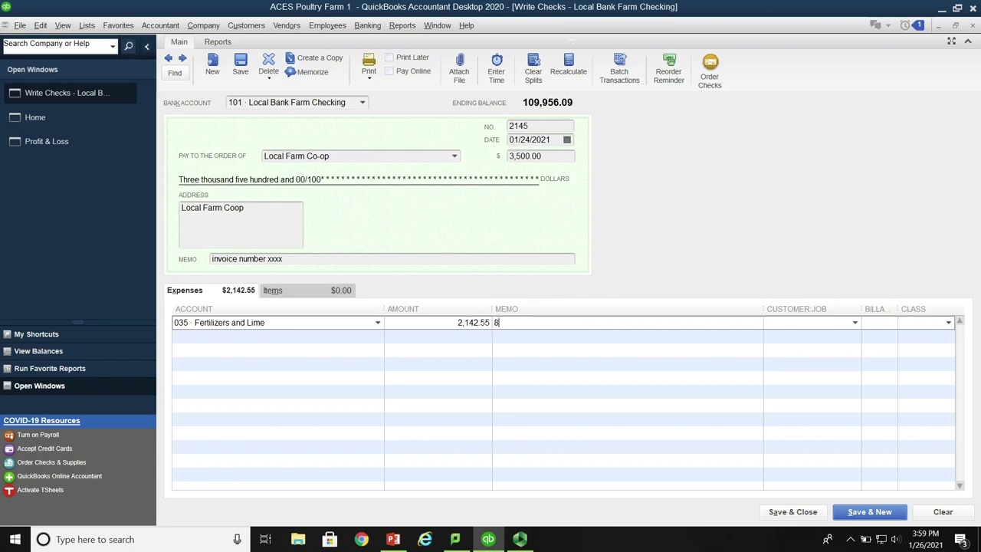
{"action": "type", "text": "6 bags of 50# 16-6-16 fertilizer"}
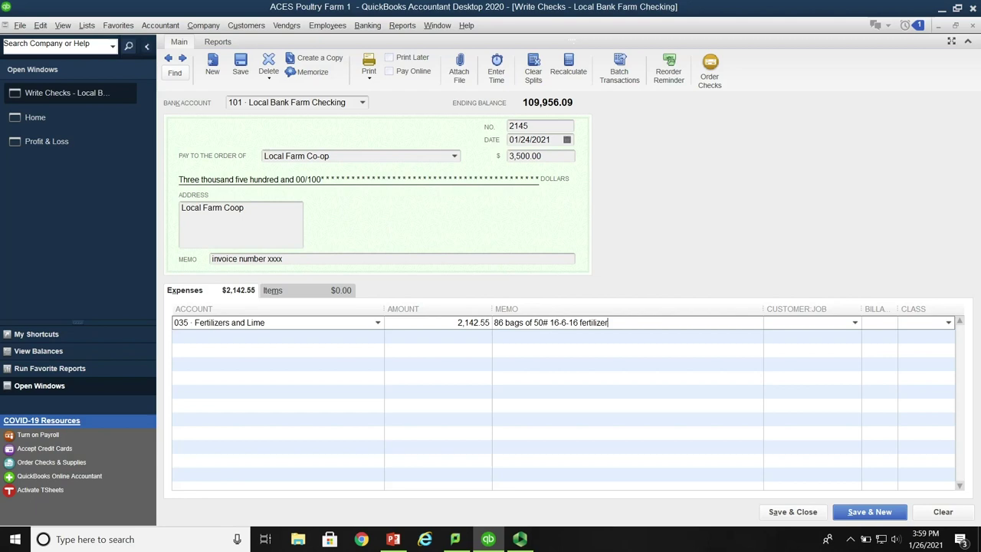
{"action": "key", "text": "Tab"}
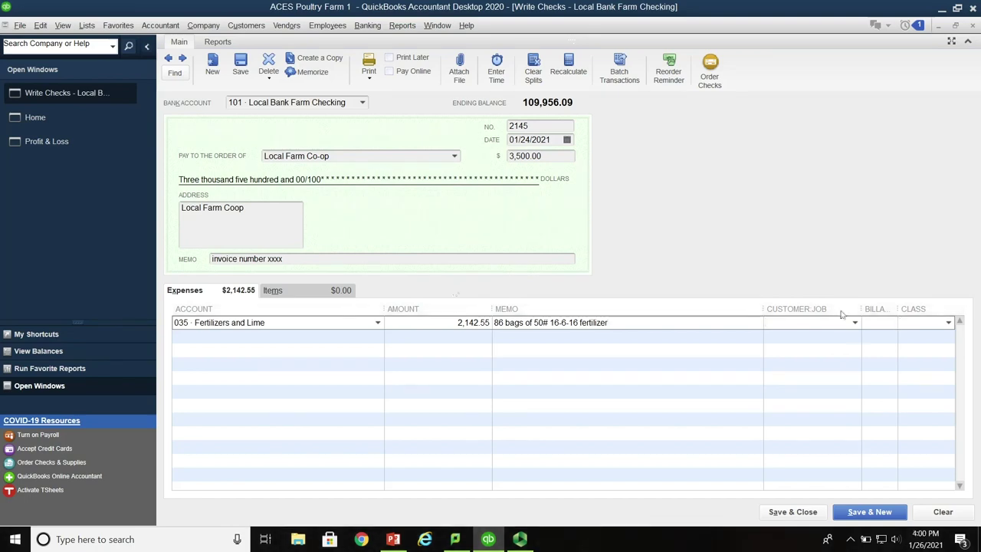
{"action": "left_click", "coordinate": [949, 324]}
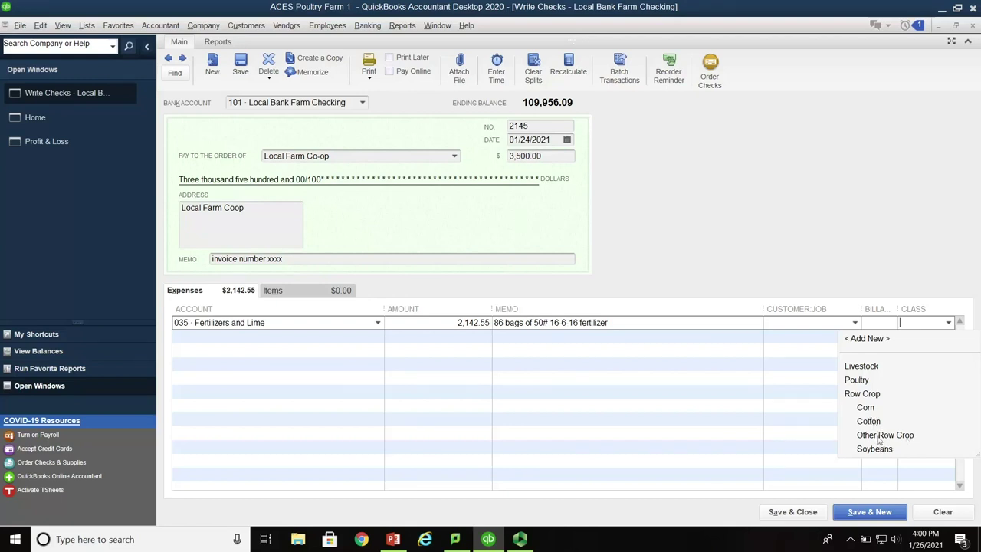
{"action": "left_click", "coordinate": [862, 393]}
Add a second expense line for 036 · Crop & Seed Expense: 1,266.01, memo "4 bags of 25# corn seed", class Row Crop.
{"action": "left_click", "coordinate": [302, 351]}
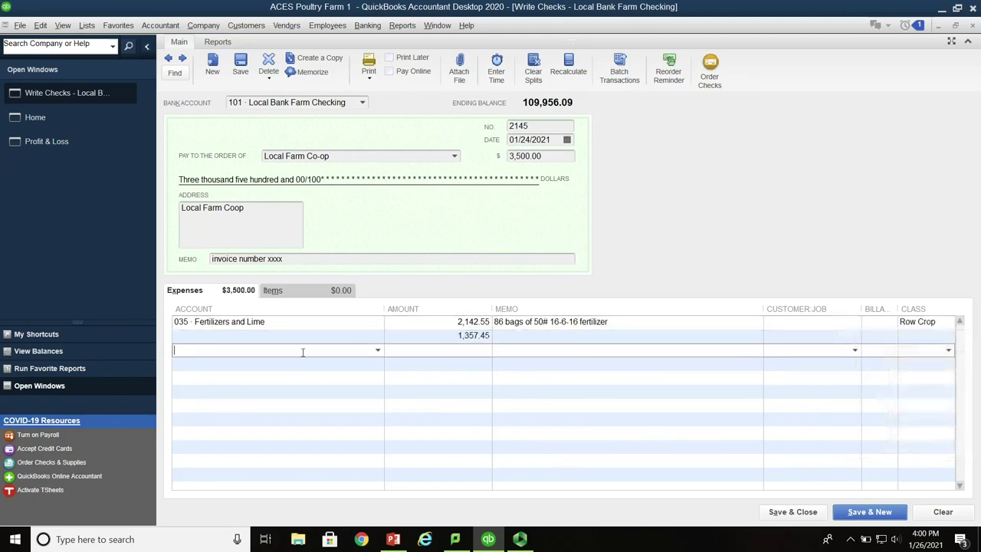
{"action": "left_click", "coordinate": [258, 335]}
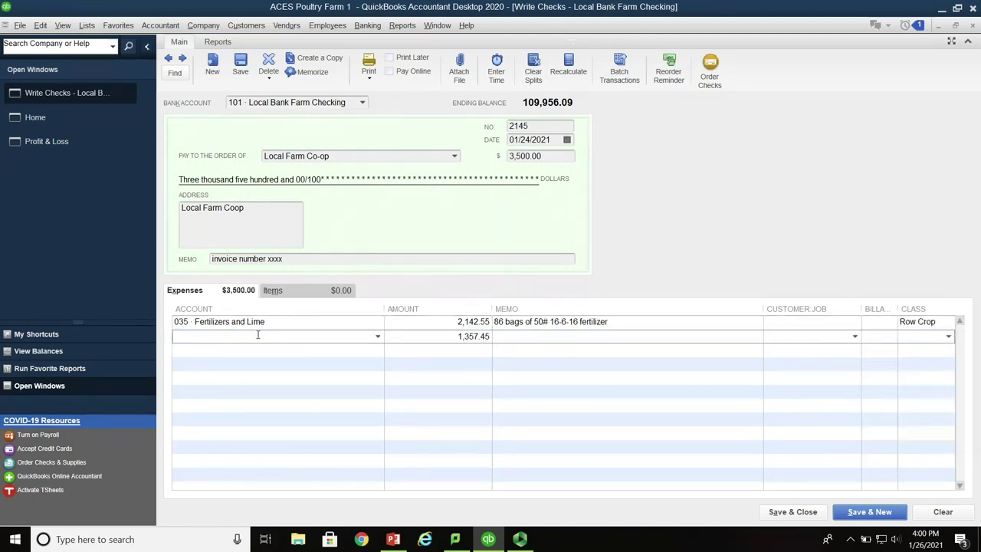
{"action": "type", "text": "Seed Corn"}
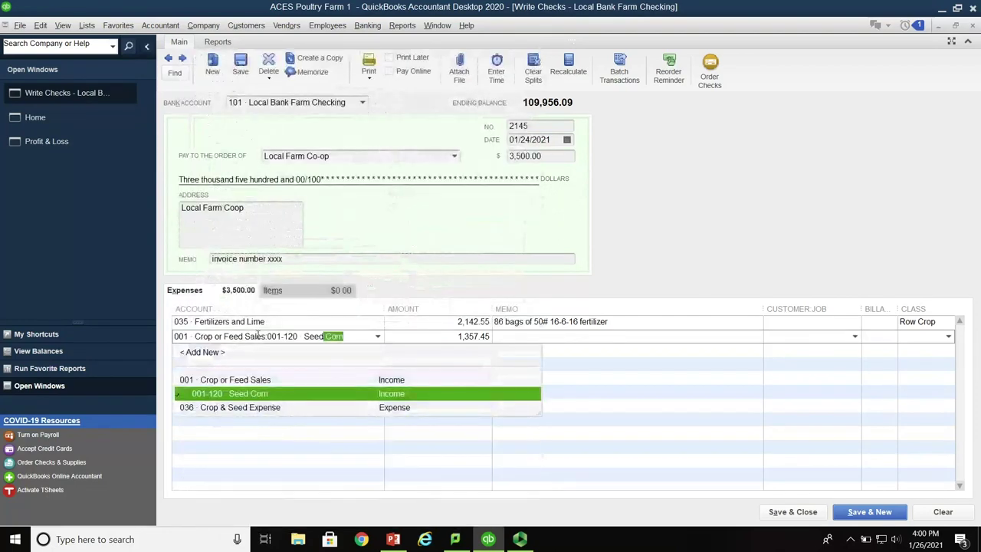
{"action": "key", "text": "Down"}
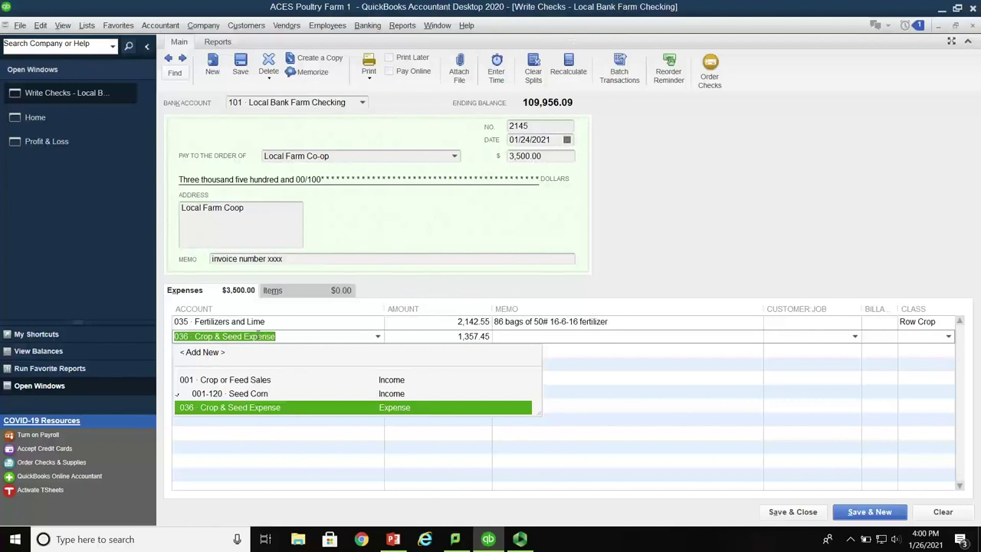
{"action": "key", "text": "Tab"}
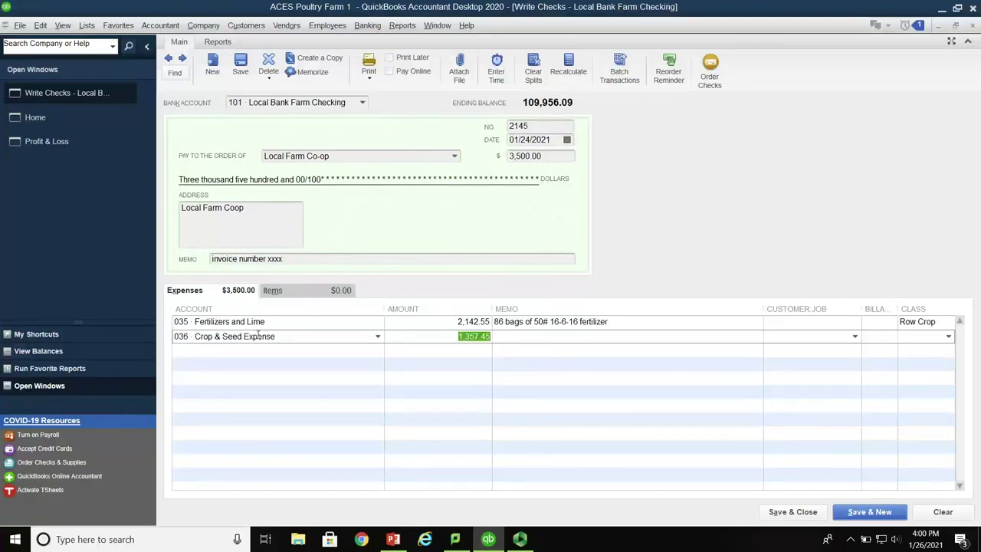
{"action": "type", "text": "1266.01"}
{"action": "key", "text": "Tab"}
{"action": "type", "text": "4 bags of"}
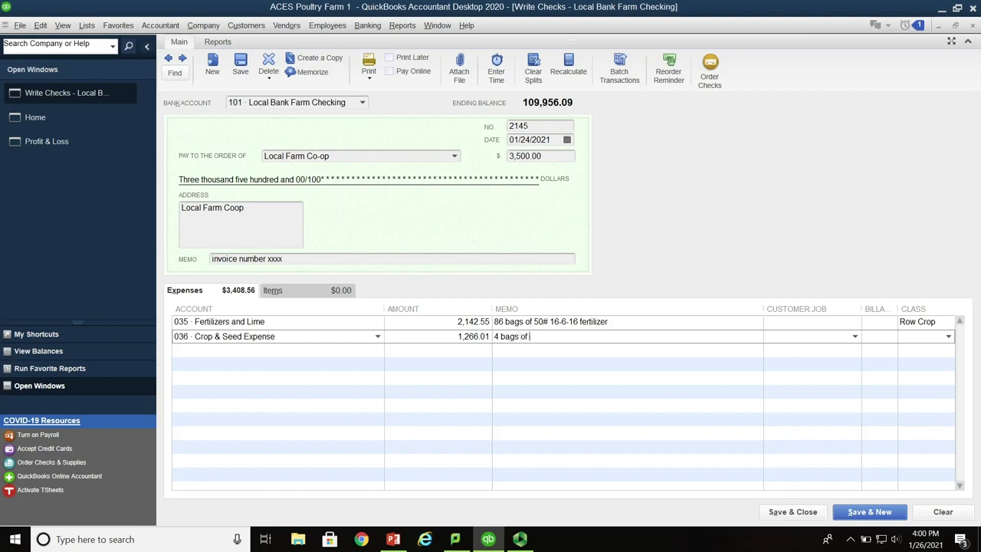
{"action": "type", "text": " 25#"}
{"action": "type", "text": " corn seed"}
{"action": "type", "text": "Row Crop"}
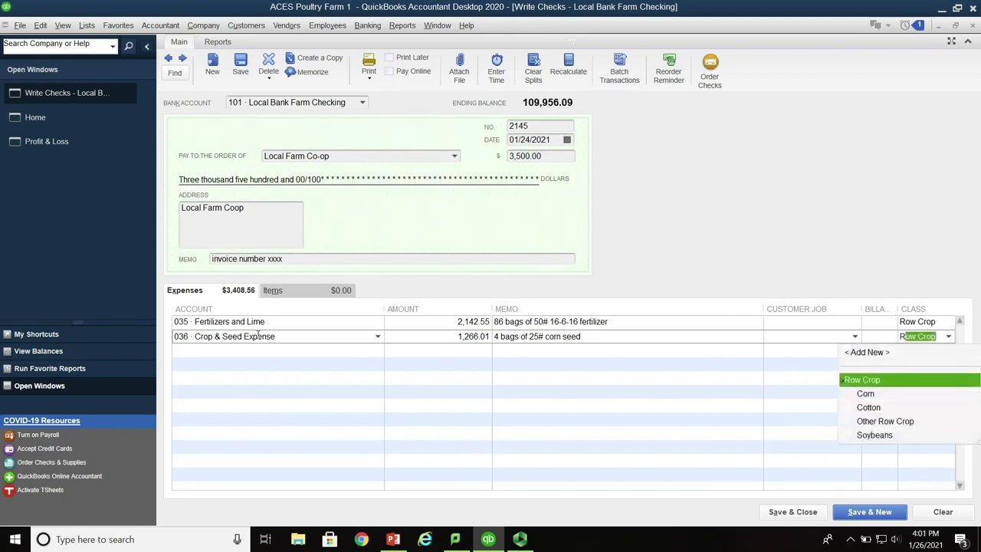
{"action": "key", "text": "Tab"}
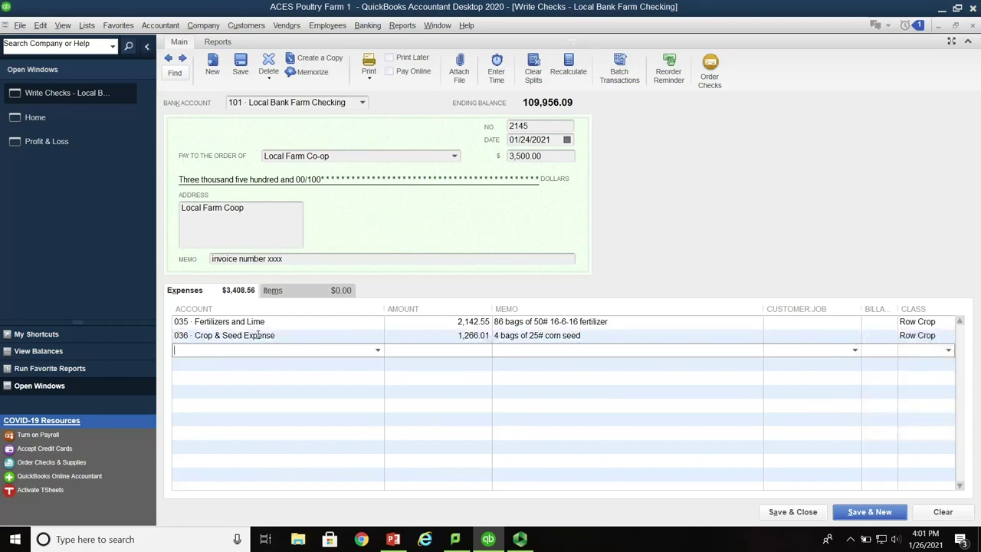
Add a third expense line for 047 · Building & Fence Repair: 91.44, memo "12' utility gate", class Livestock.
{"action": "type", "text": "047 · Building & Fence Repair"}
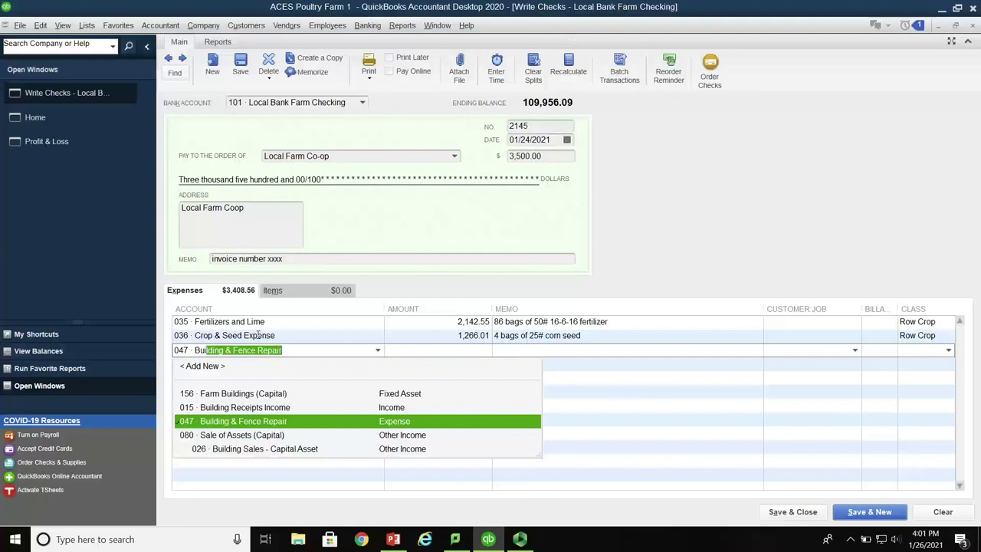
{"action": "key", "text": "Tab"}
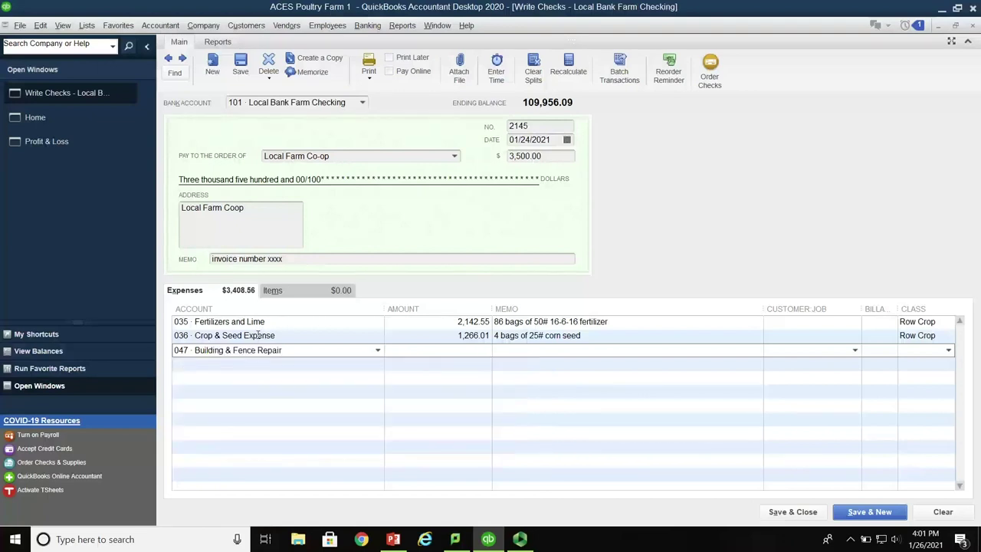
{"action": "type", "text": "91"}
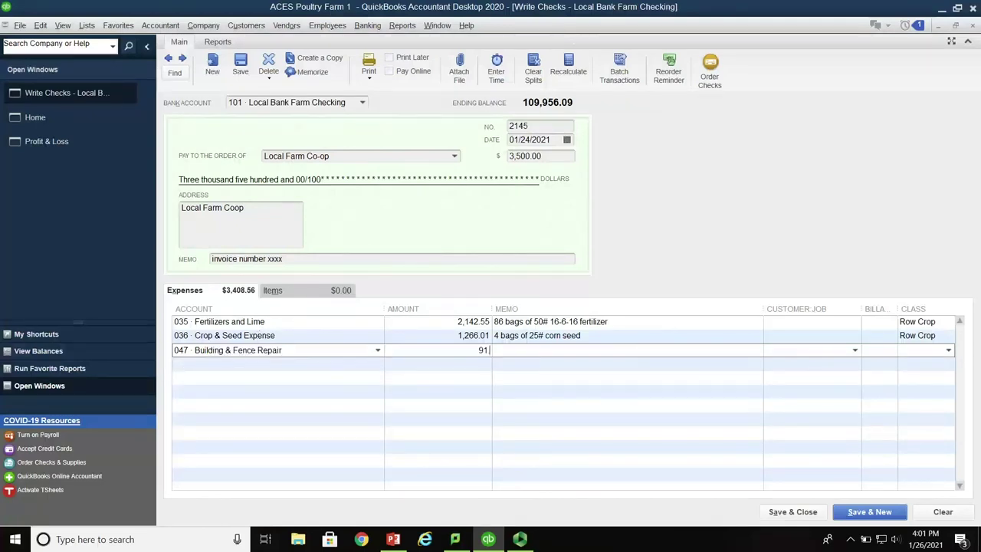
{"action": "type", "text": ".44"}
{"action": "key", "text": "Tab"}
{"action": "type", "text": "12' utility gate"}
{"action": "left_click", "coordinate": [948, 351]}
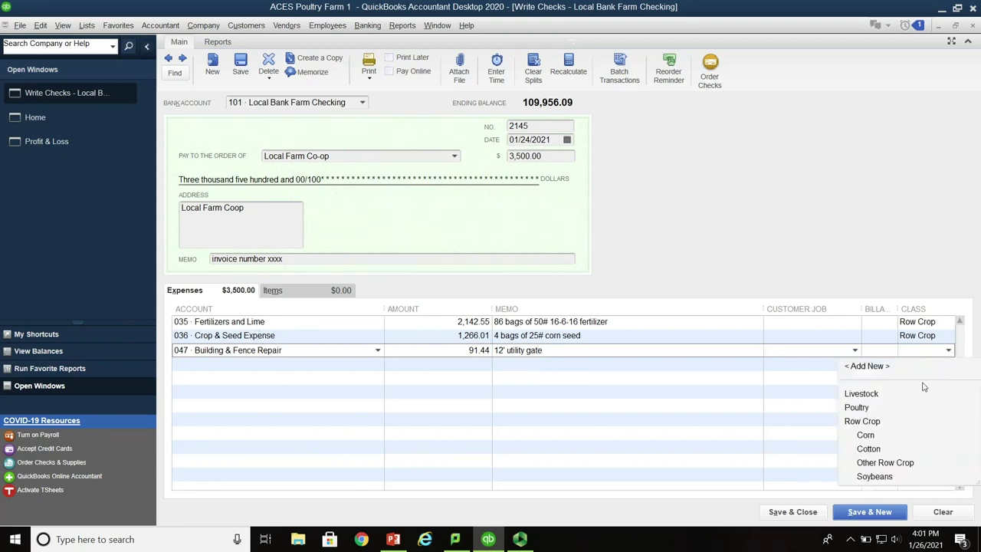
{"action": "left_click", "coordinate": [861, 393]}
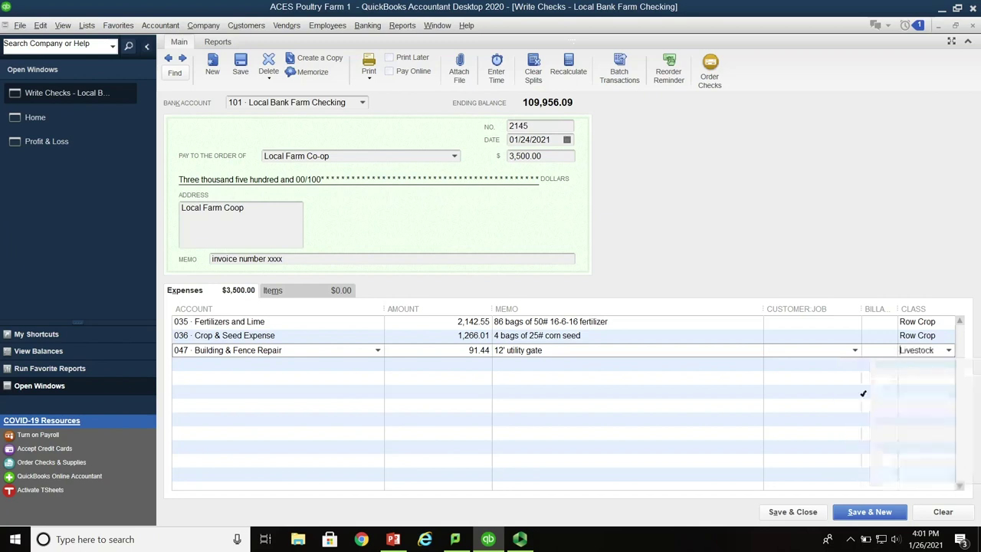
{"action": "key", "text": "Tab"}
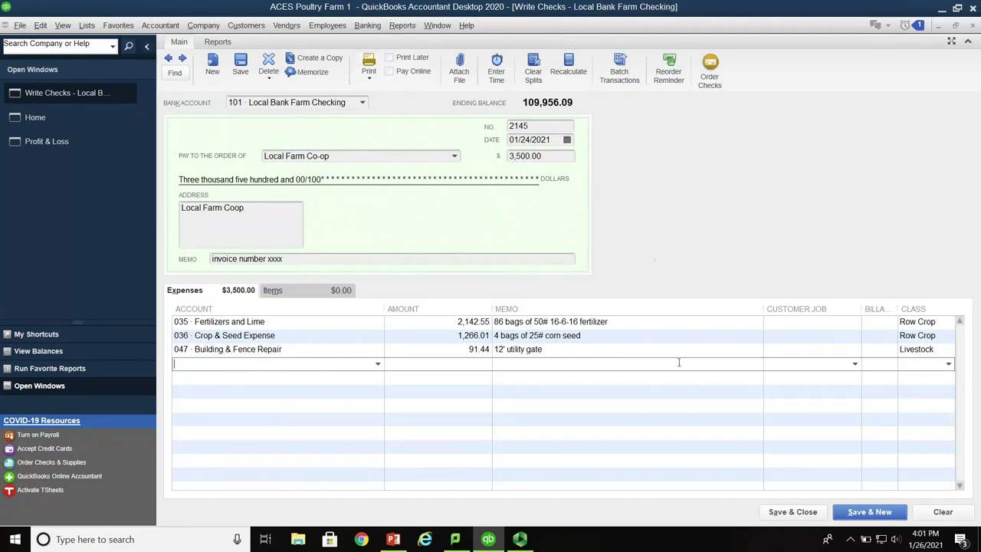
Save the Local Farm Co-op check and close the check-writing form.
{"action": "left_click", "coordinate": [868, 512]}
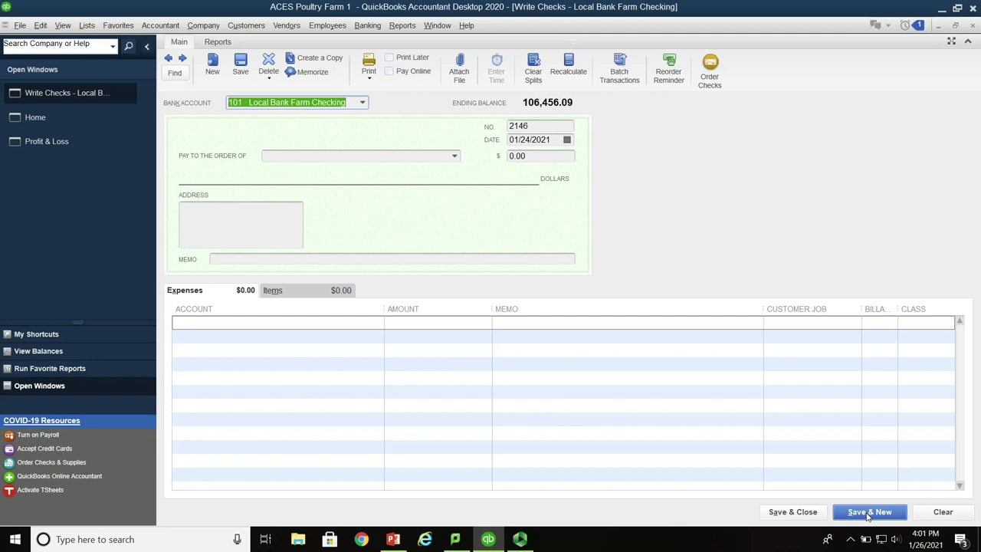
{"action": "key", "text": "Escape"}
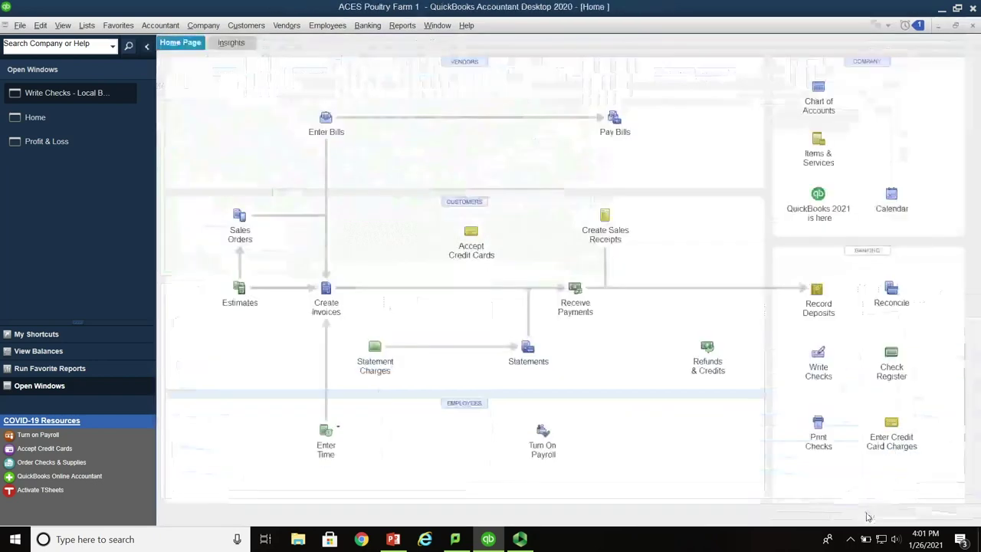
Switch to PowerPoint, start the slide show from the current slide and show the "Co-op bill payment accounting entry" slide.
{"action": "left_click", "coordinate": [392, 539]}
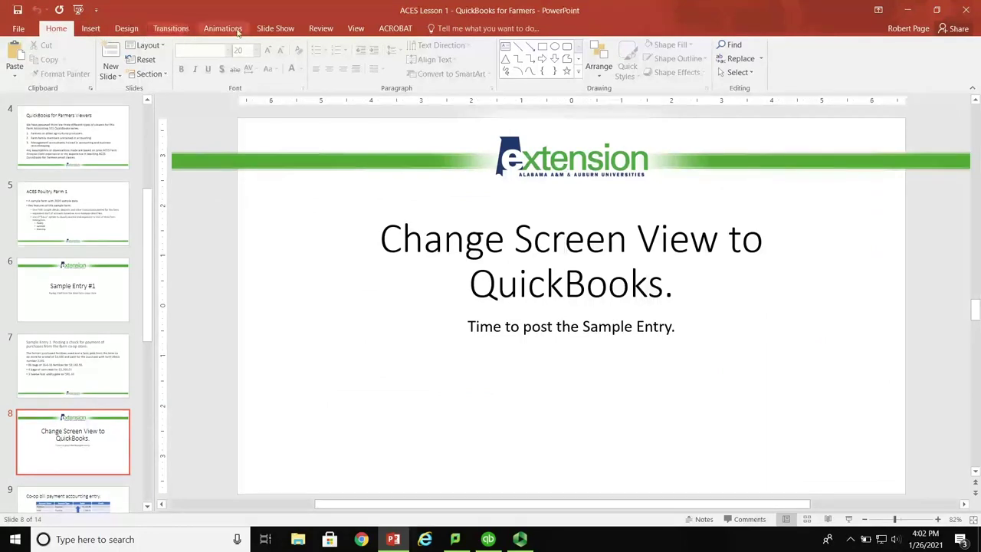
{"action": "left_click", "coordinate": [273, 28]}
{"action": "left_click", "coordinate": [67, 67]}
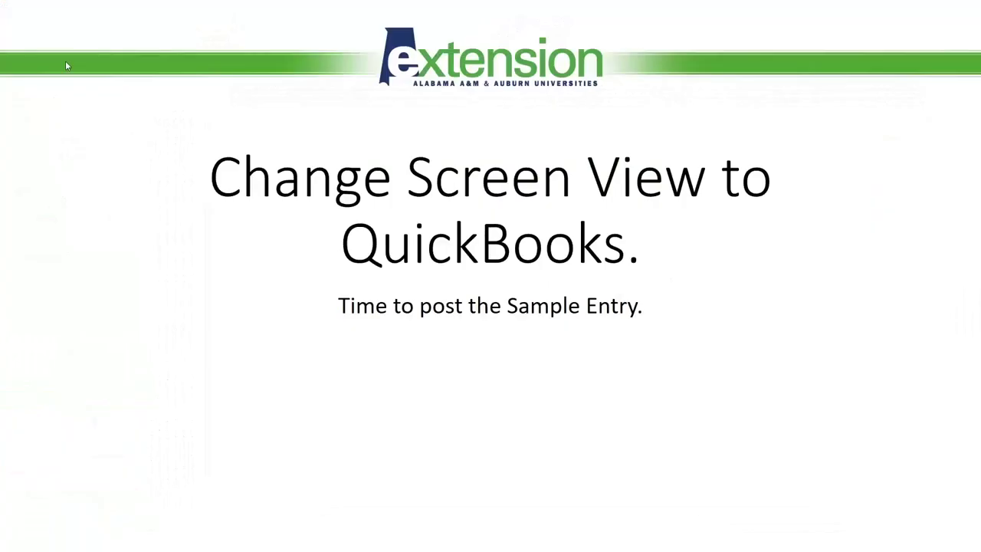
{"action": "key", "text": "Left"}
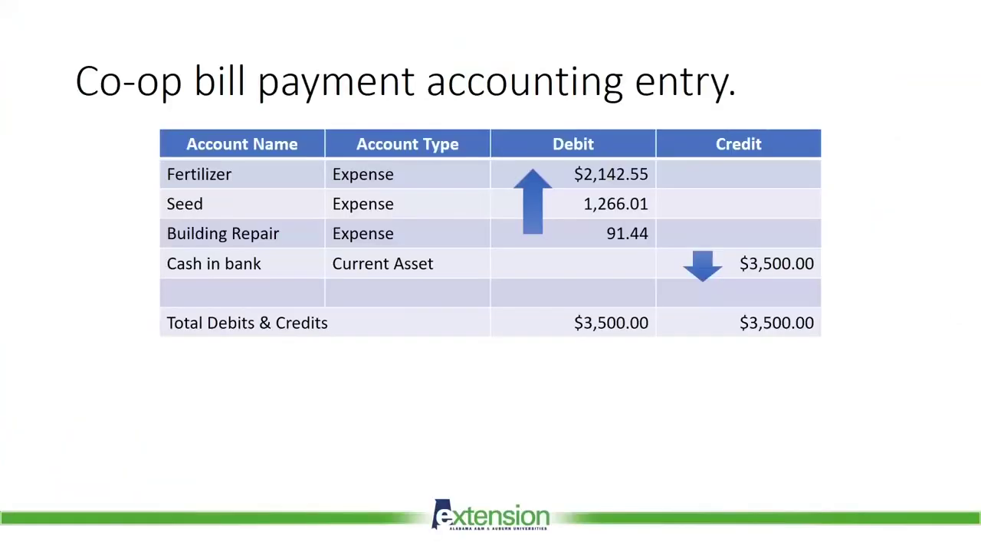